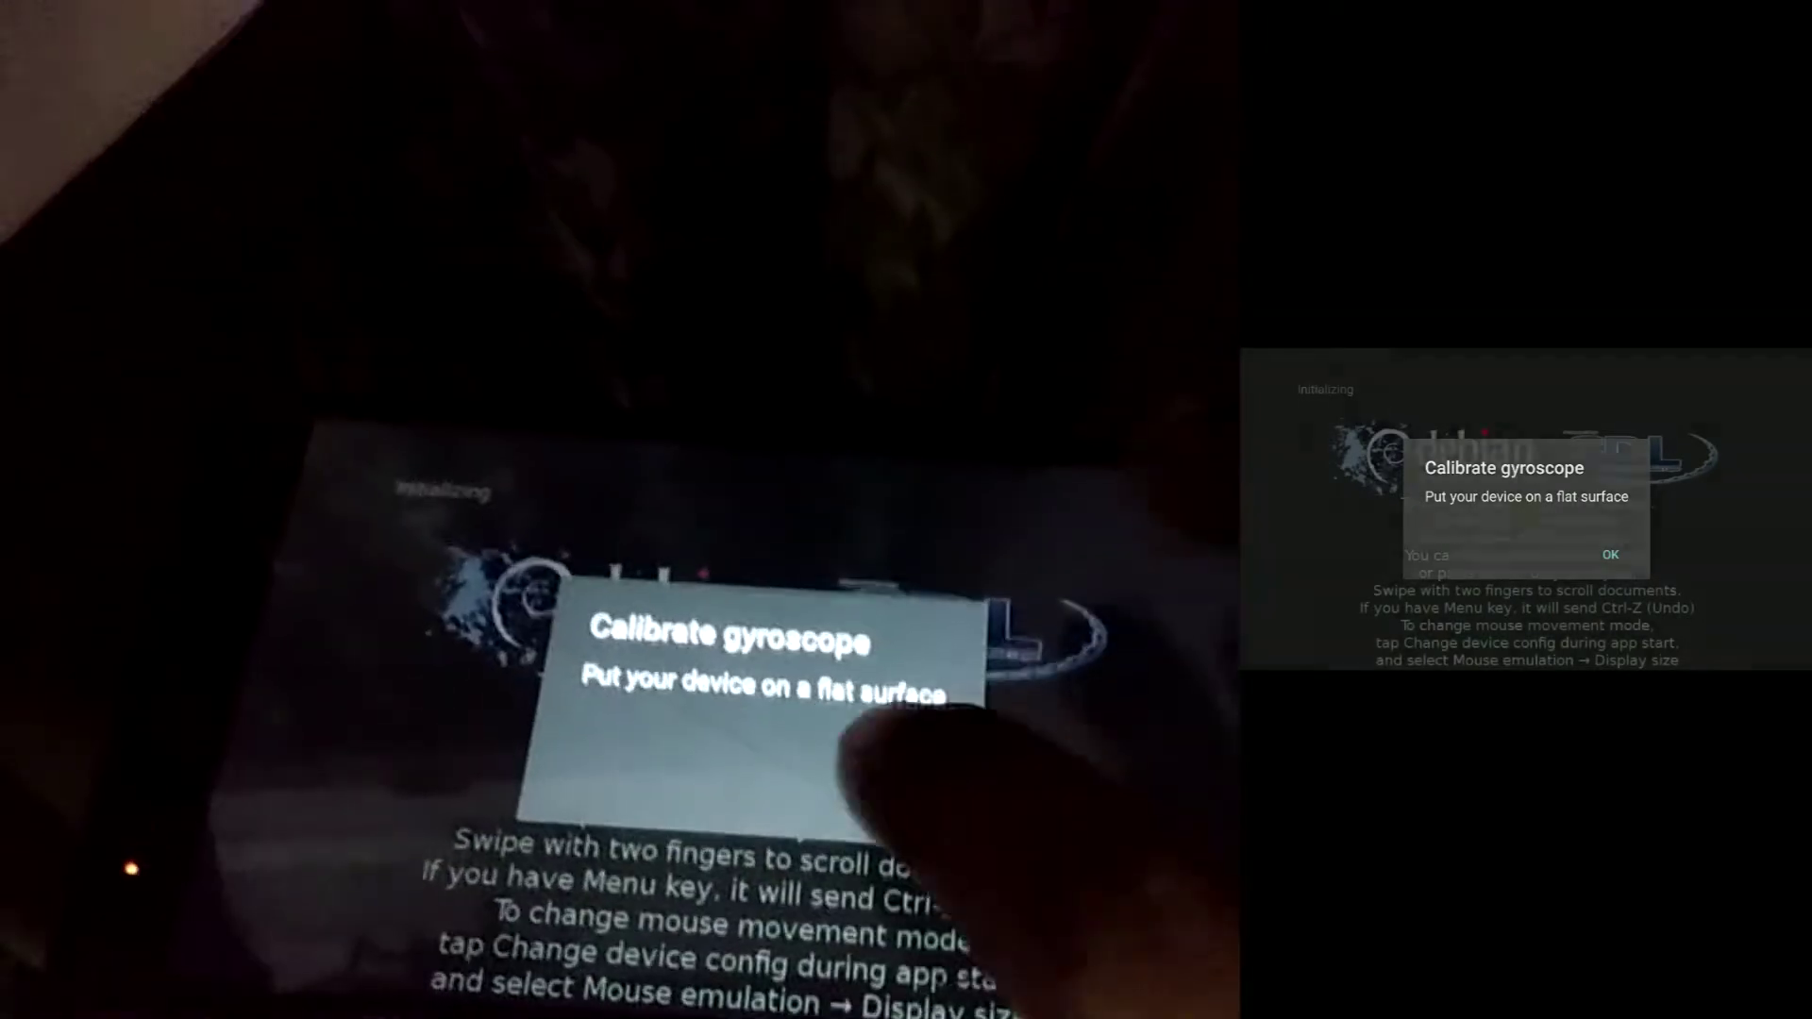
Dismiss the Calibrate gyroscope prompt so Debian noroot continues loading to about 60%
{"action": "left_click", "coordinate": [1610, 552]}
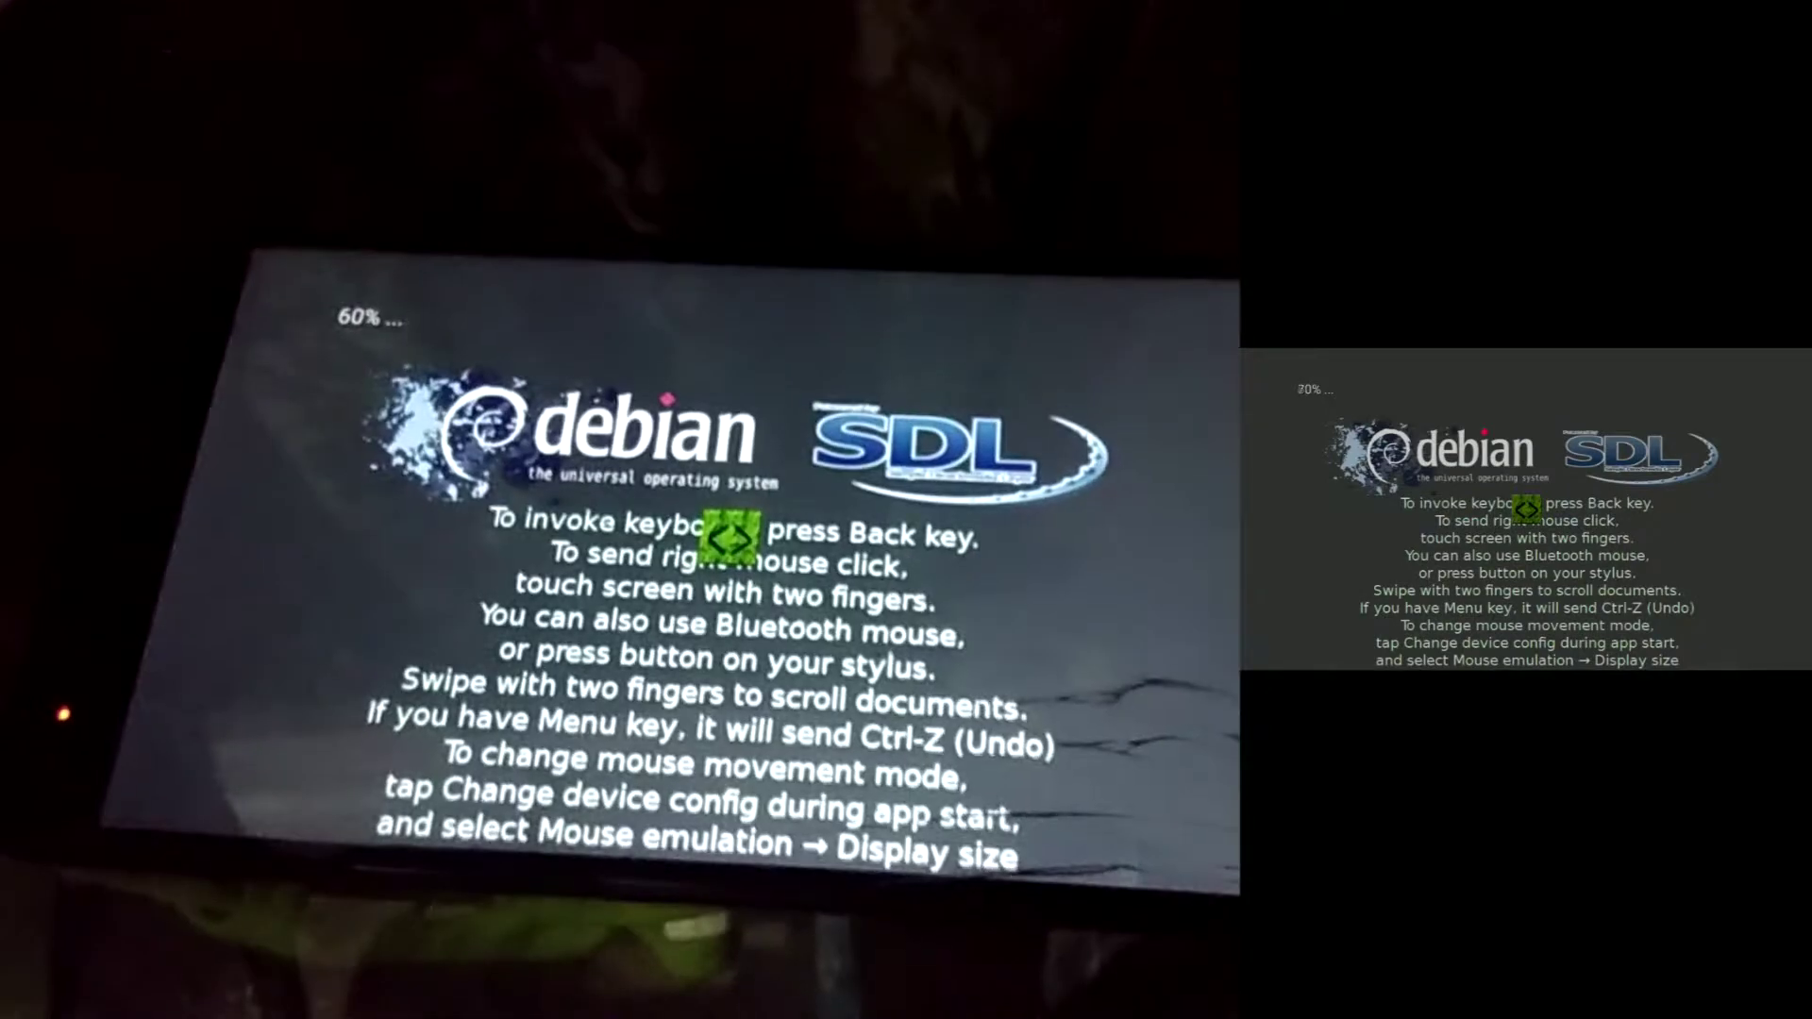